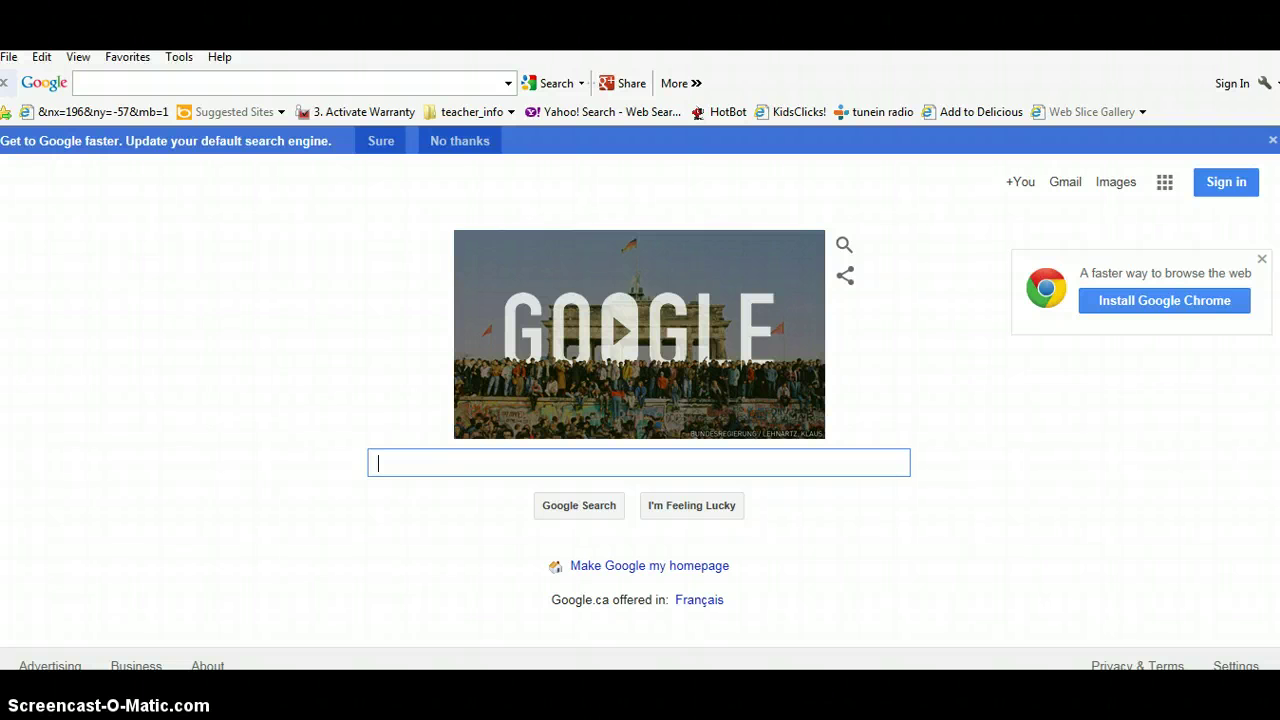
# Search Google for 'lac des bois' to list the Ecole Lac des Bois school site
pyautogui.write('lac')
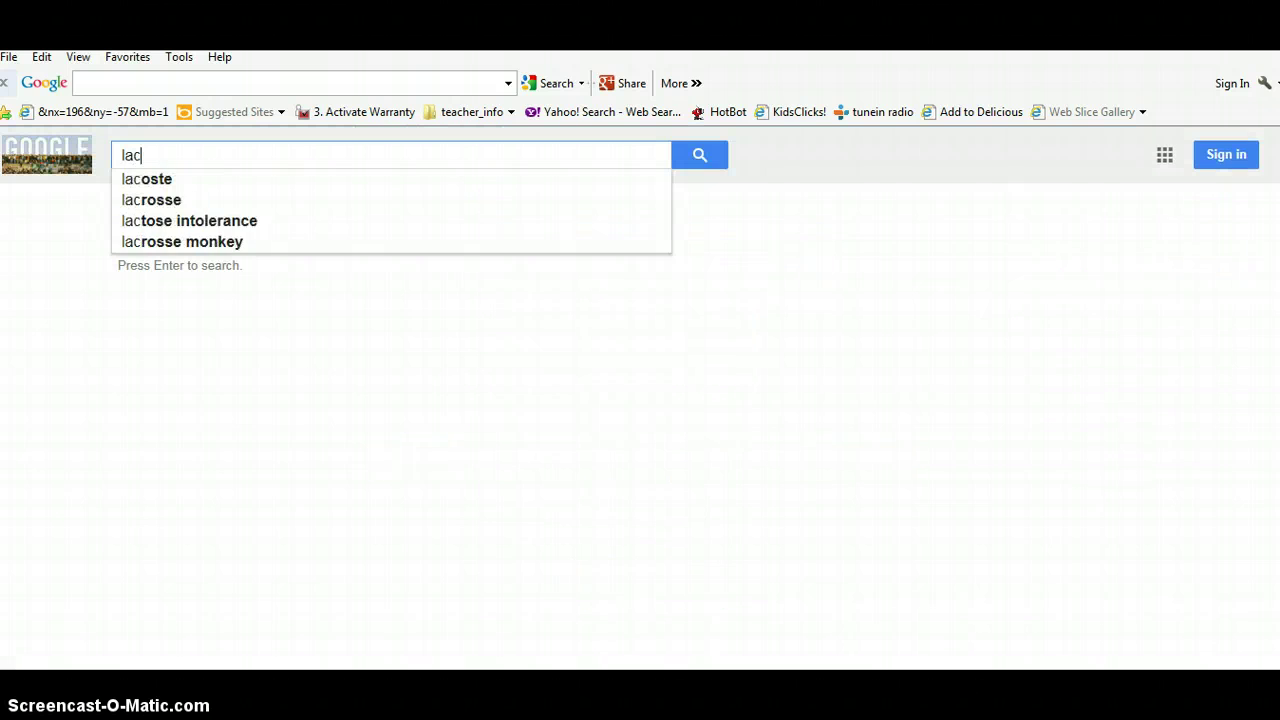
pyautogui.write(' des bois')
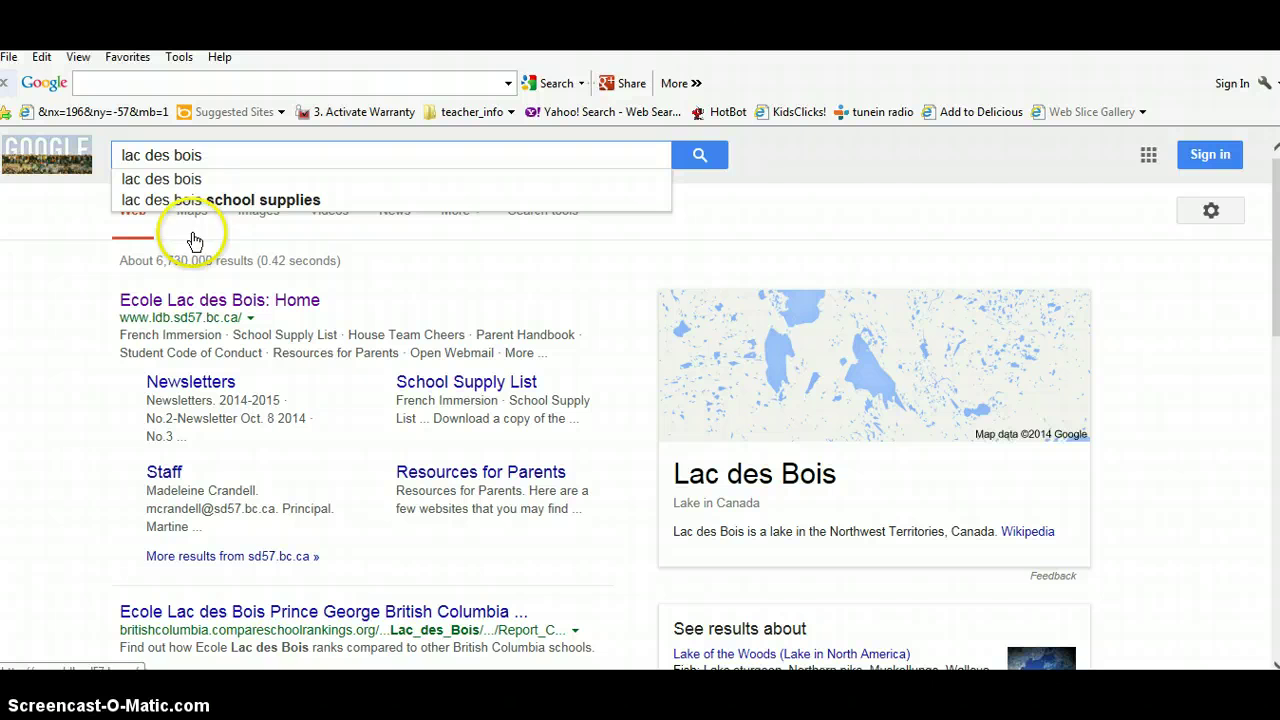
pyautogui.click(216, 155)
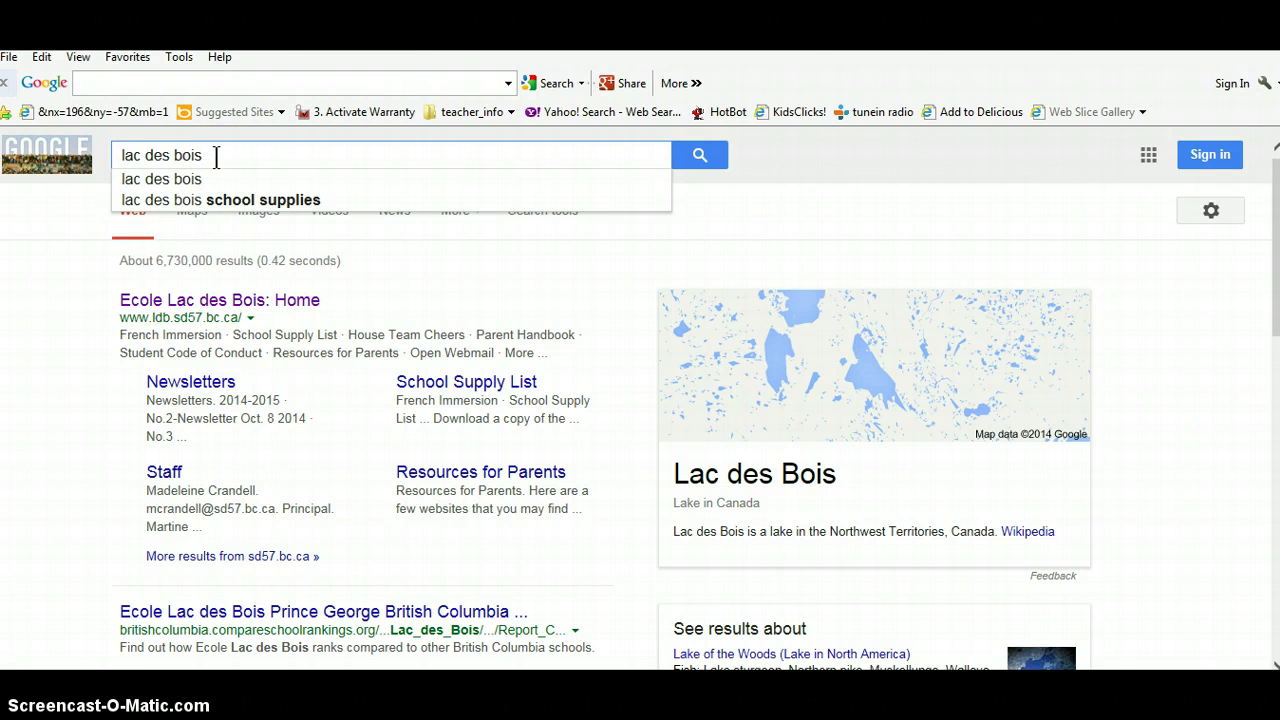
# Go from the 'Ecole Lac des Bois: Home' result to the Open Webmail login page
pyautogui.click(219, 300)
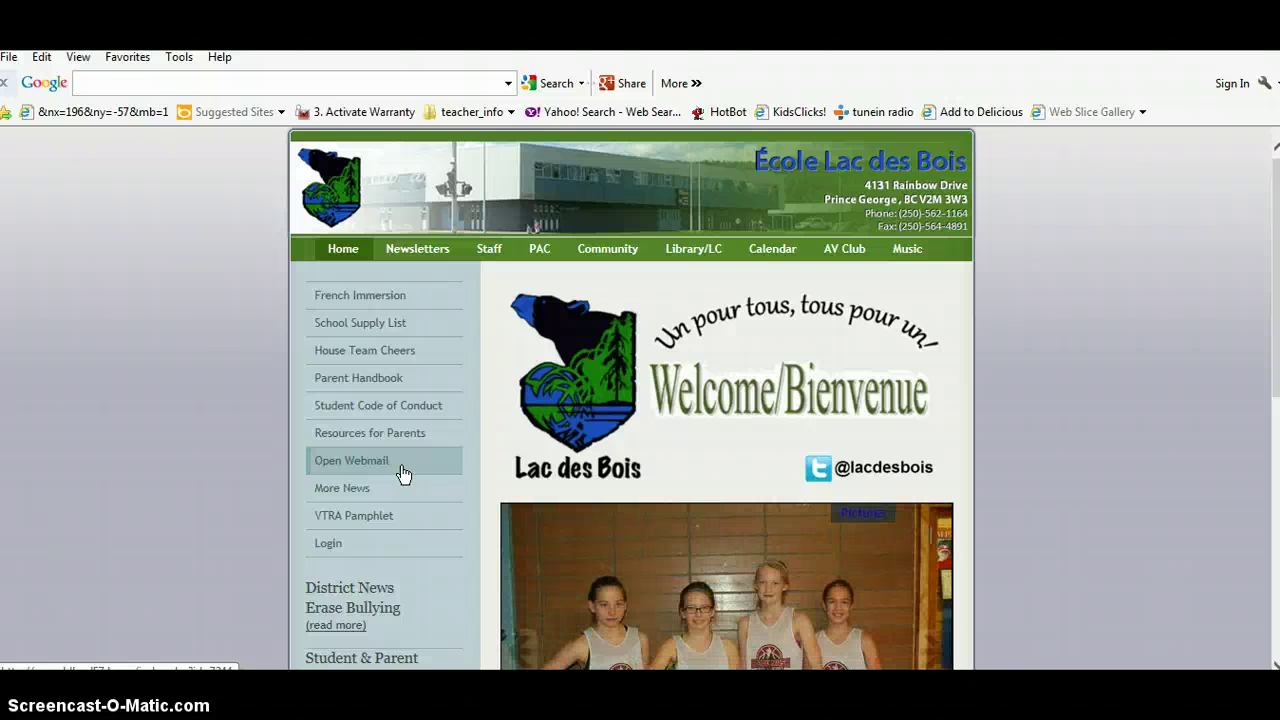
pyautogui.click(403, 473)
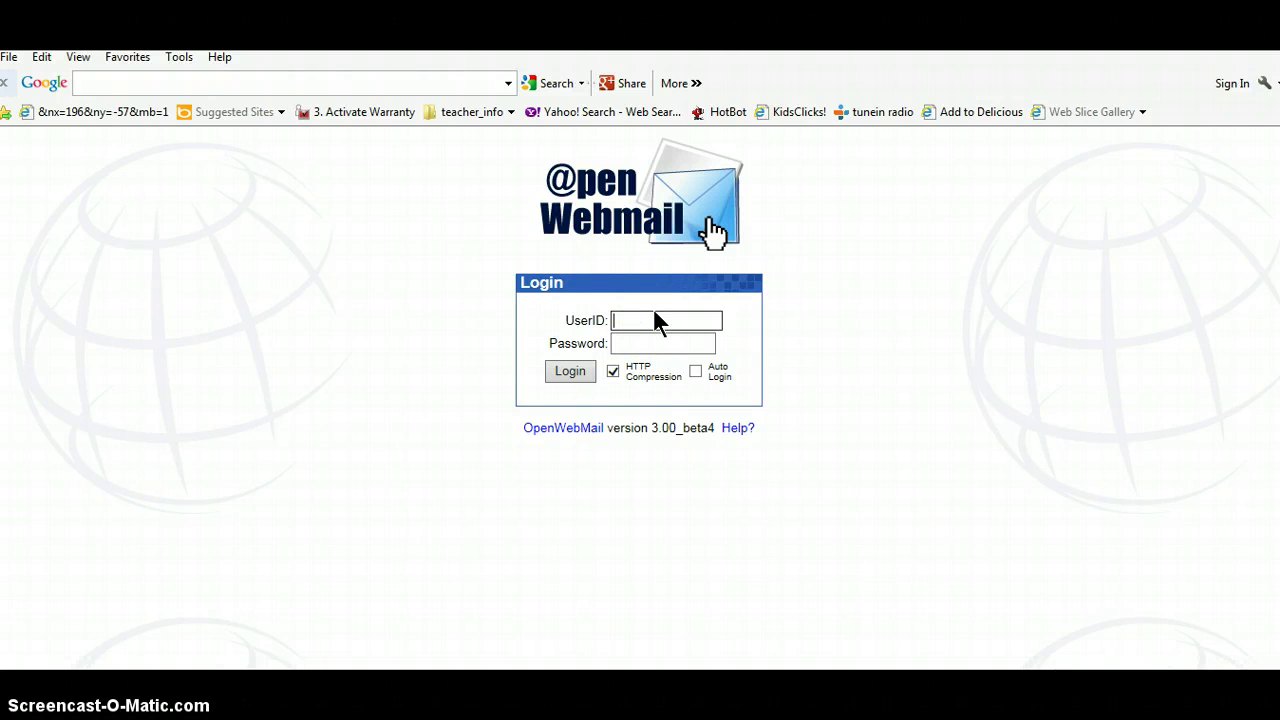
# Log in with the account's UserID and password, choosing 'Not for this site' for password saving
pyautogui.click(676, 343)
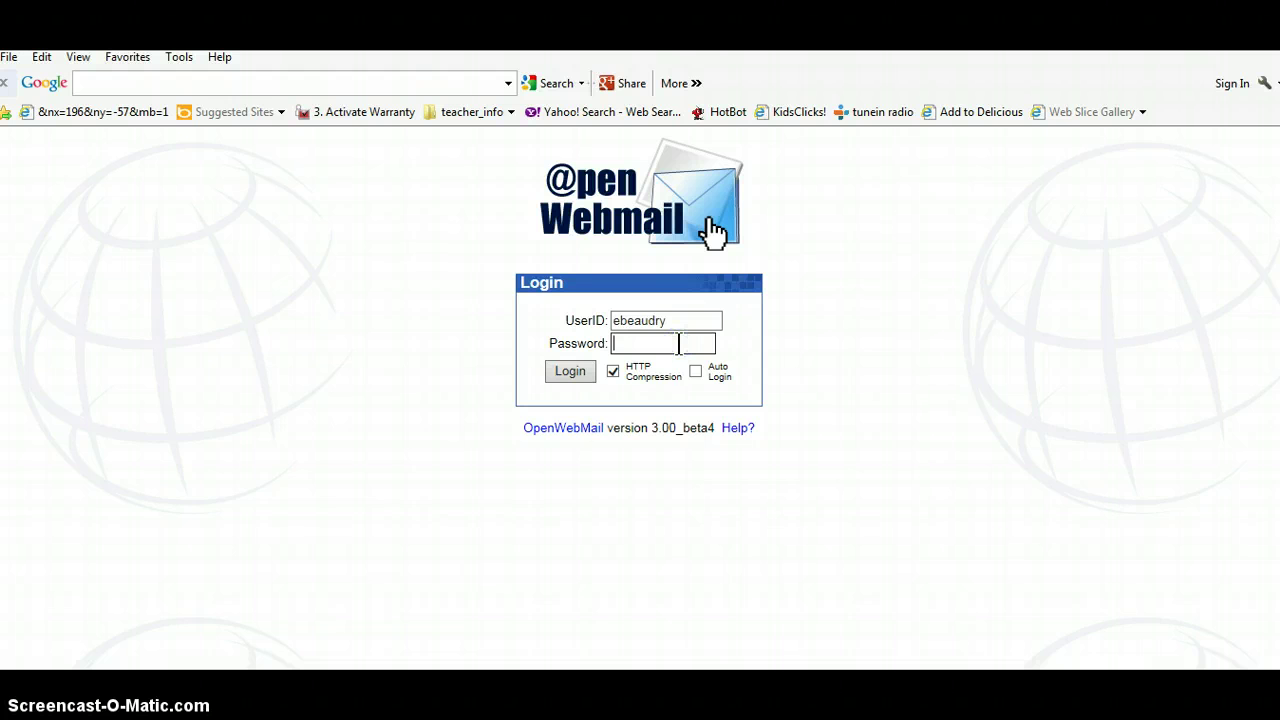
pyautogui.write('••••••••••')
pyautogui.click(575, 371)
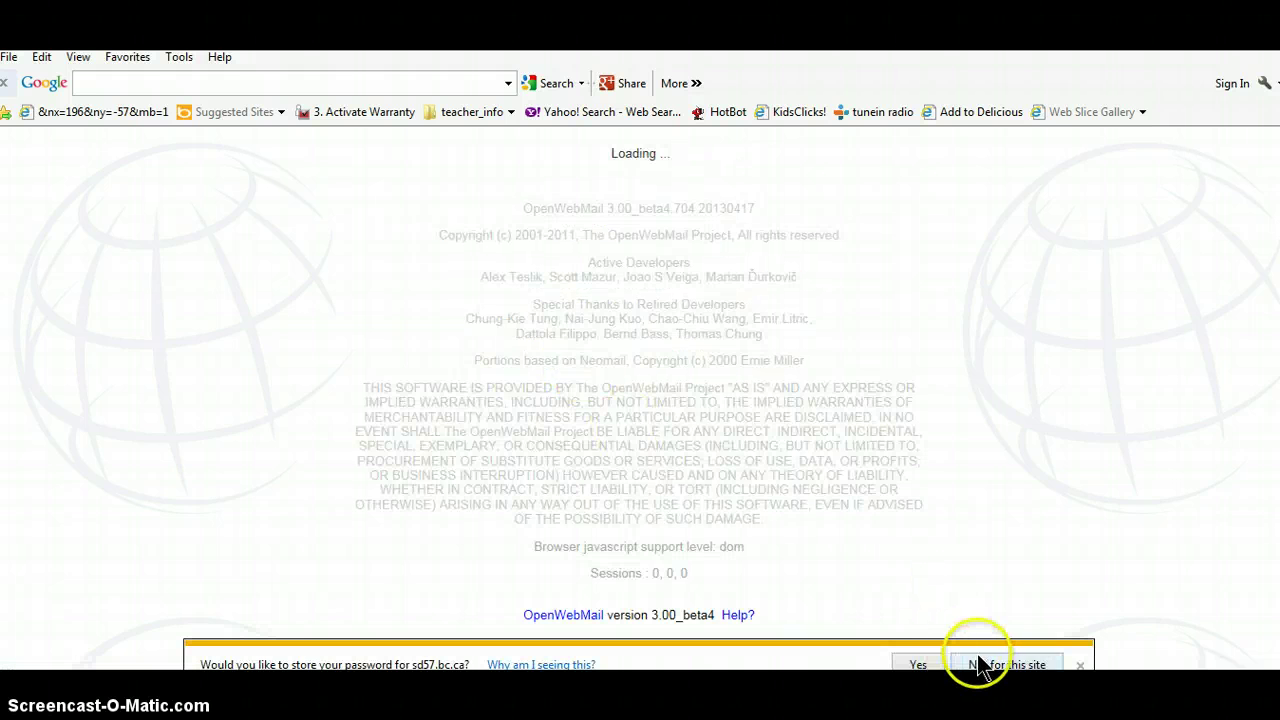
pyautogui.click(1007, 664)
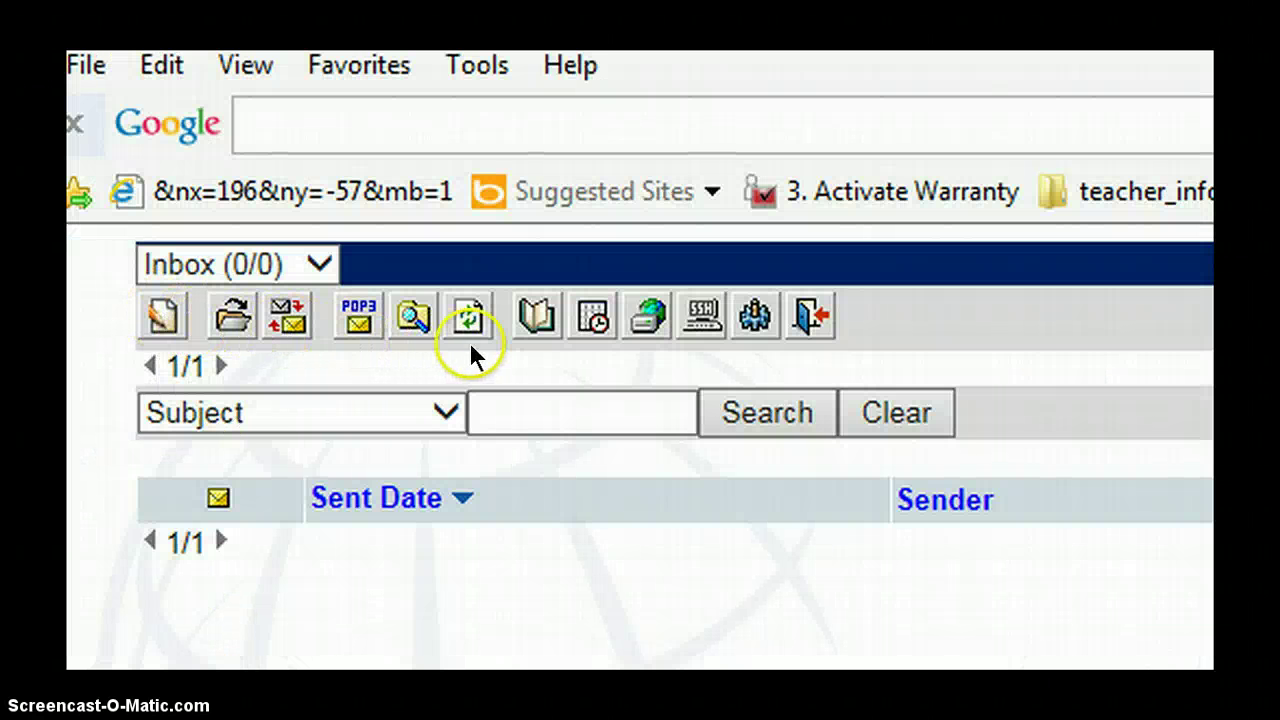
# Open the Webdisk from the Inbox to show the /English 6-7 2014/ folder
pyautogui.click(645, 330)
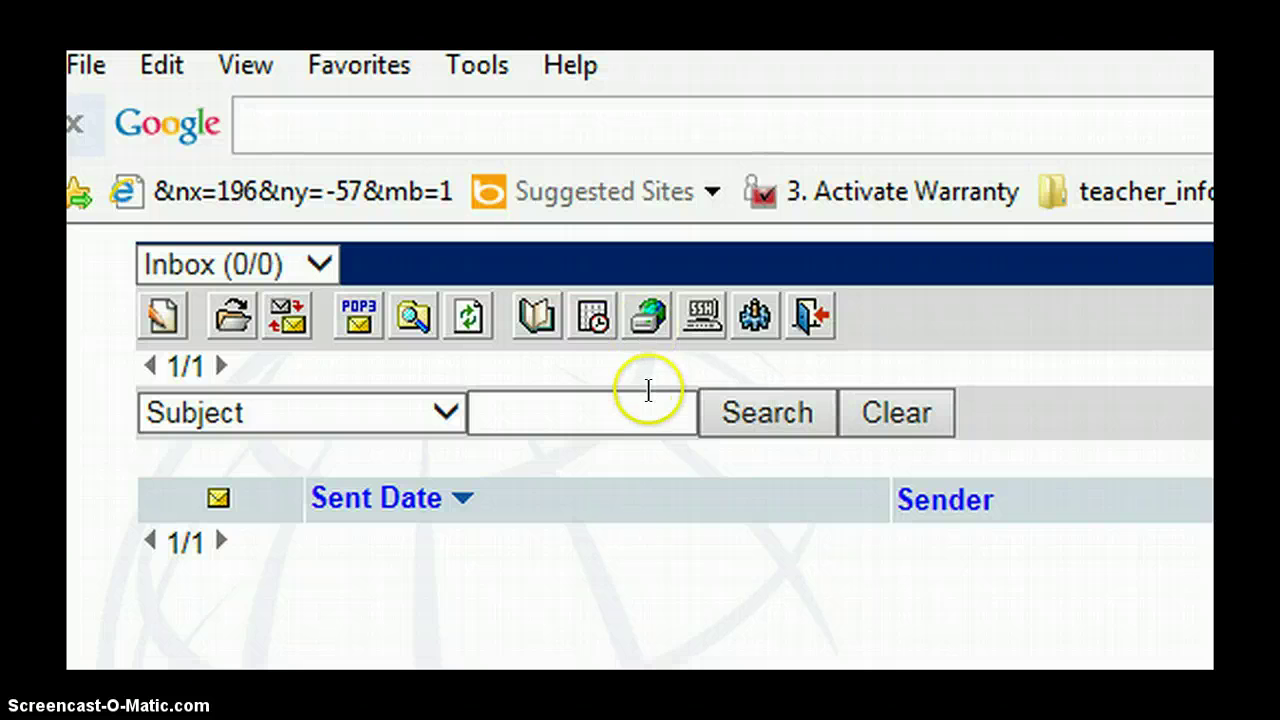
pyautogui.click(648, 320)
# Download 'paragraph layout 5- newer.docx' from the English 6-7 2014 folder
pyautogui.click(678, 412)
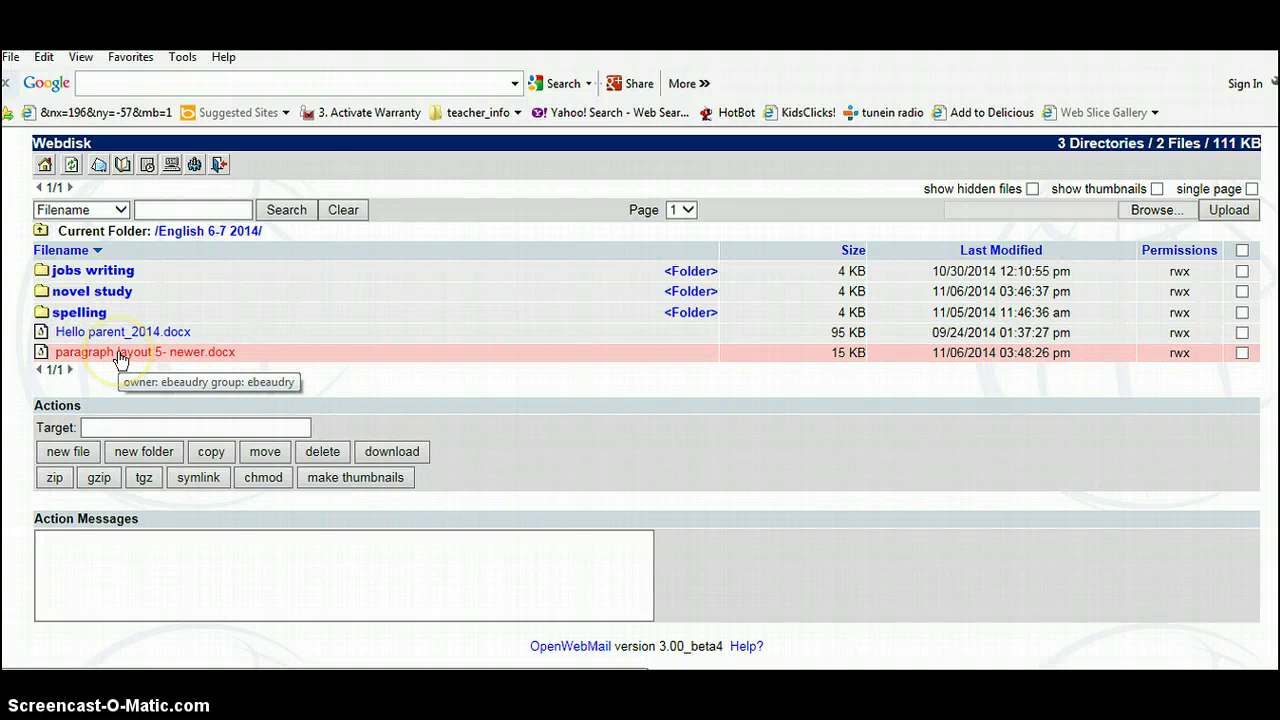
pyautogui.click(118, 356)
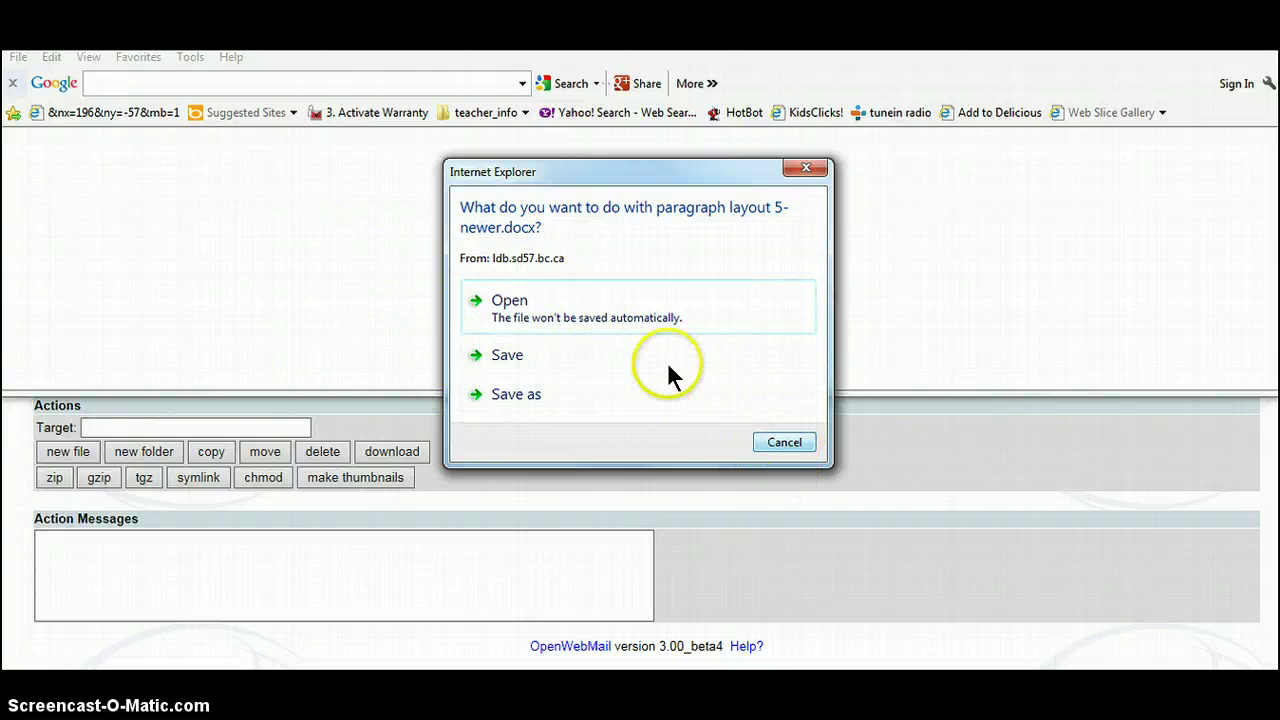
# Open the downloaded 'paragraph layout 5- newer.docx' in Word's Protected View
pyautogui.click(509, 302)
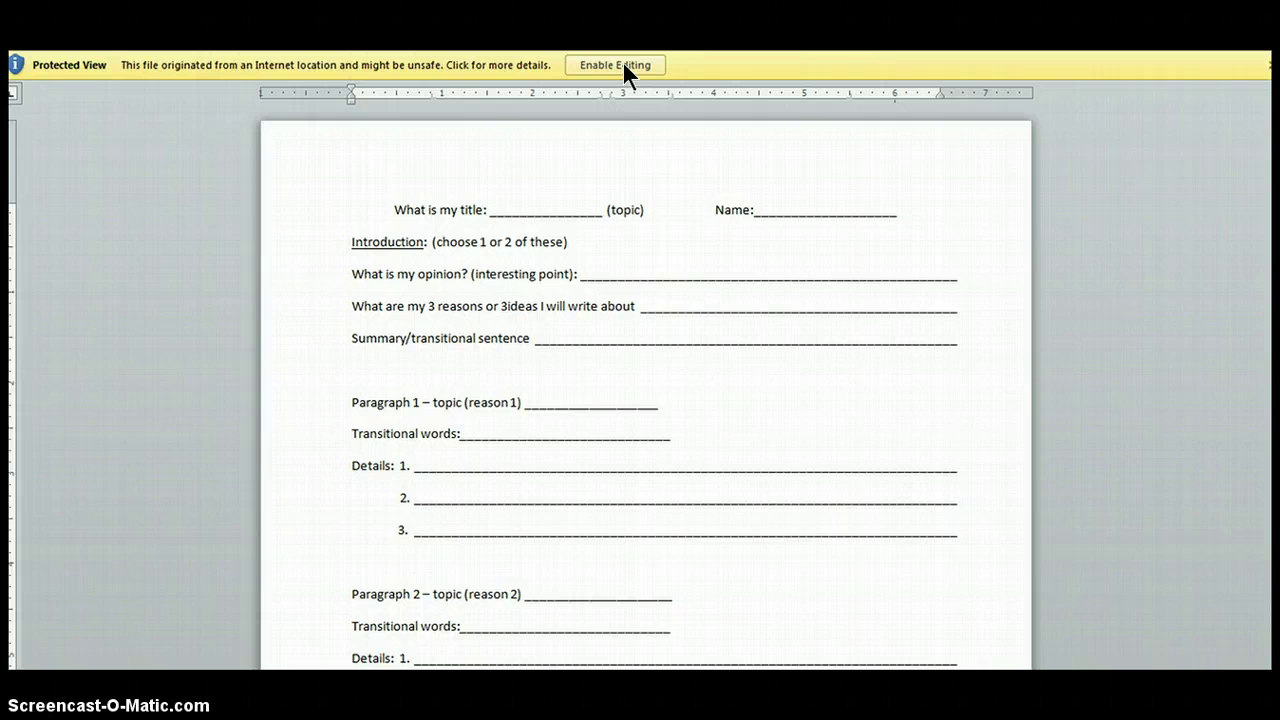
# Enable editing and delete the 'What are my 3 reasons or 3ideas' line from the introduction
pyautogui.click(612, 66)
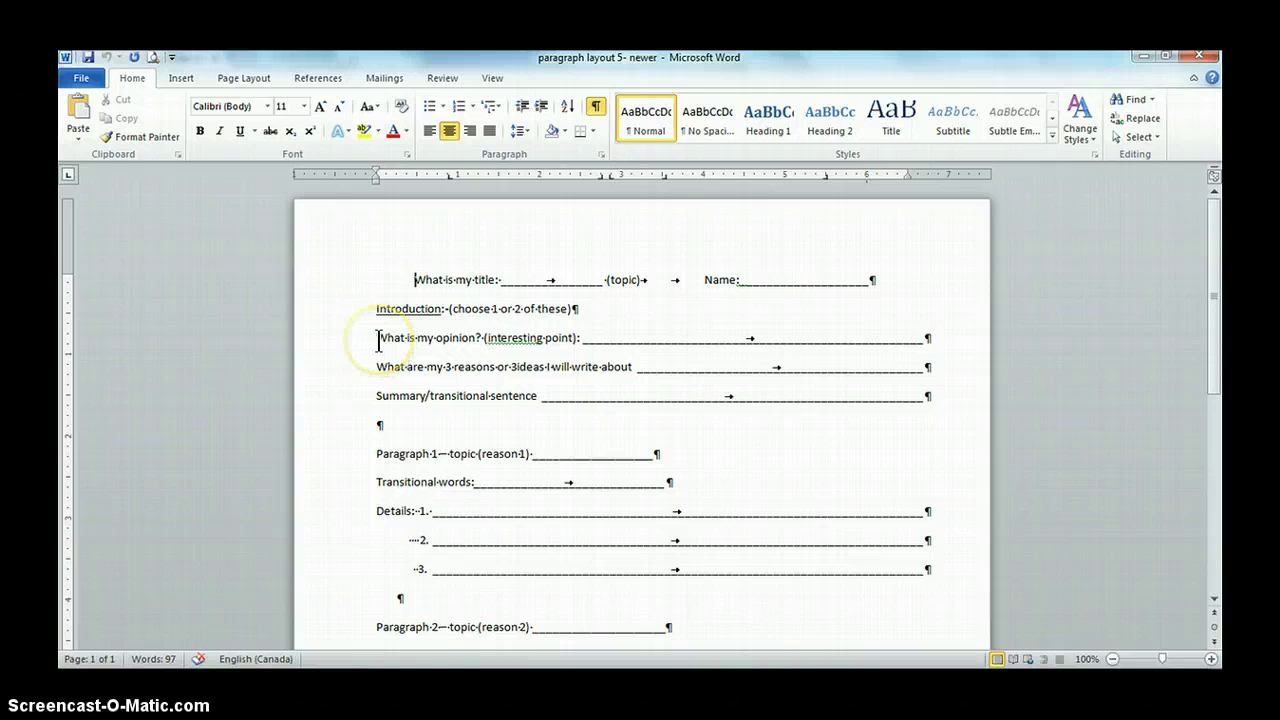
pyautogui.moveTo(376, 367); pyautogui.dragTo(866, 383)
pyautogui.press('Delete')
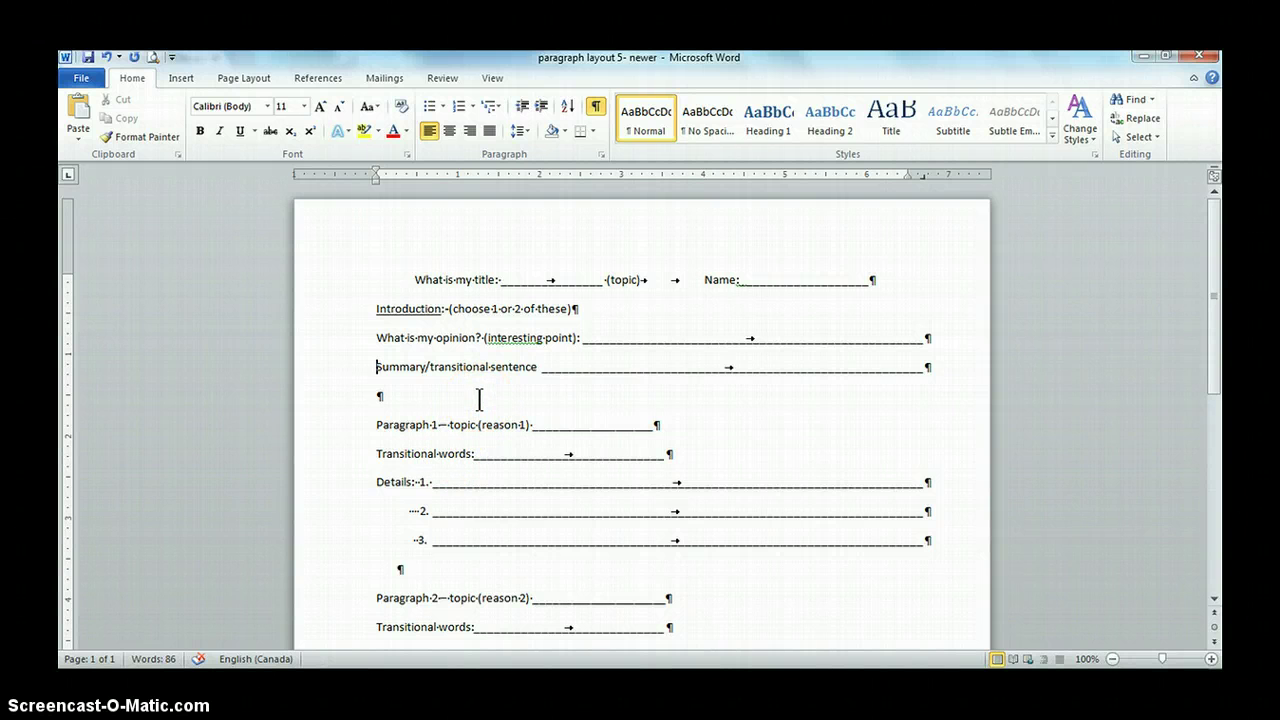
# Save the edited worksheet to the Desktop as 'paragraph layout 6', then close Word
pyautogui.click(85, 82)
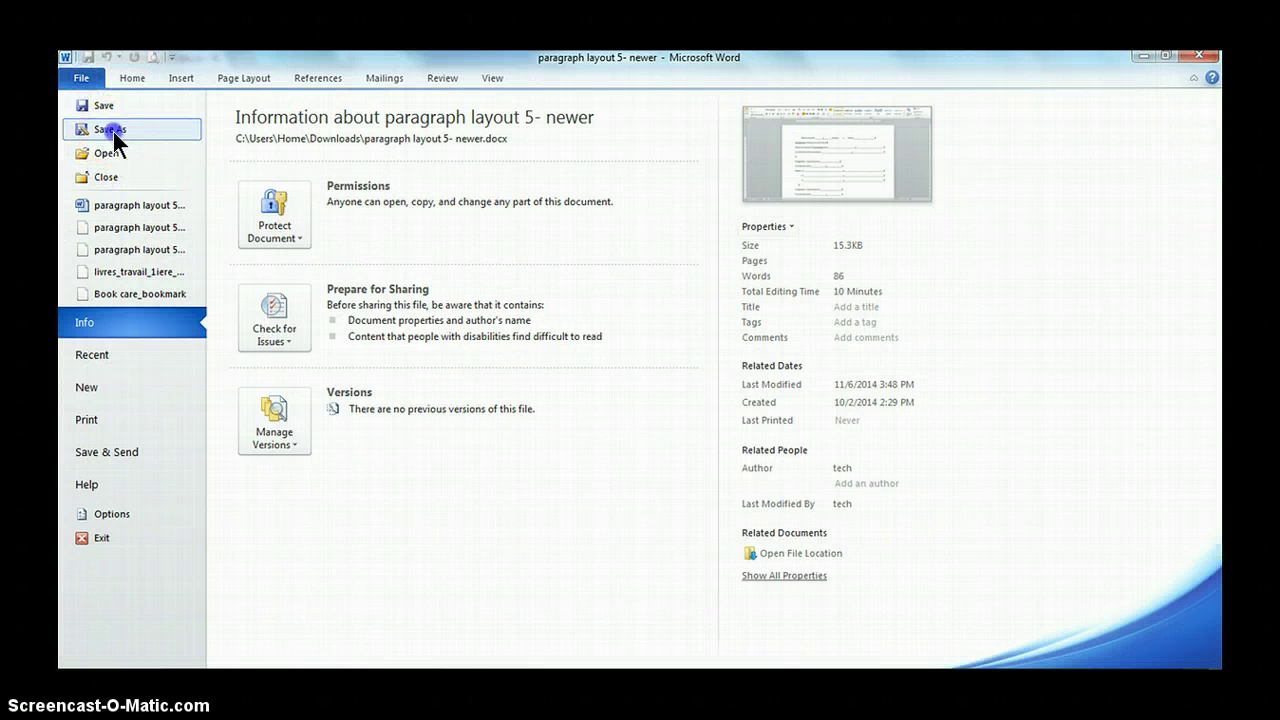
pyautogui.click(110, 132)
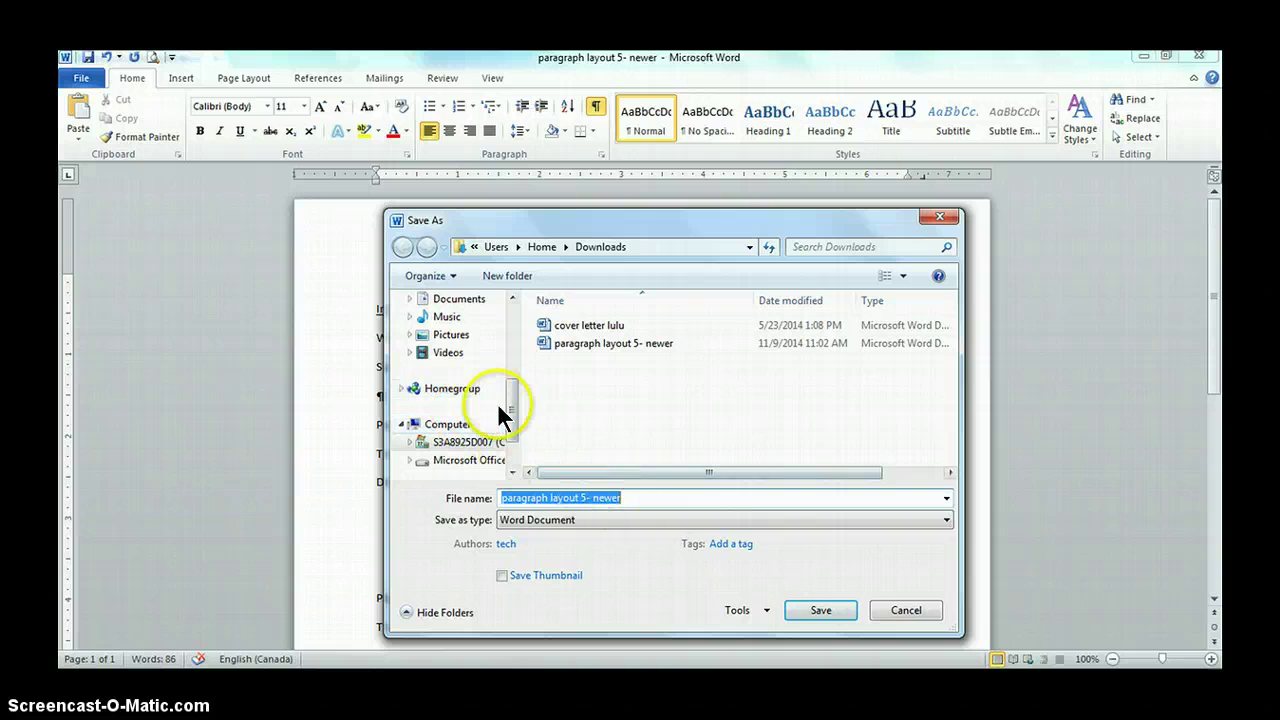
pyautogui.moveTo(499, 407); pyautogui.dragTo(509, 349)
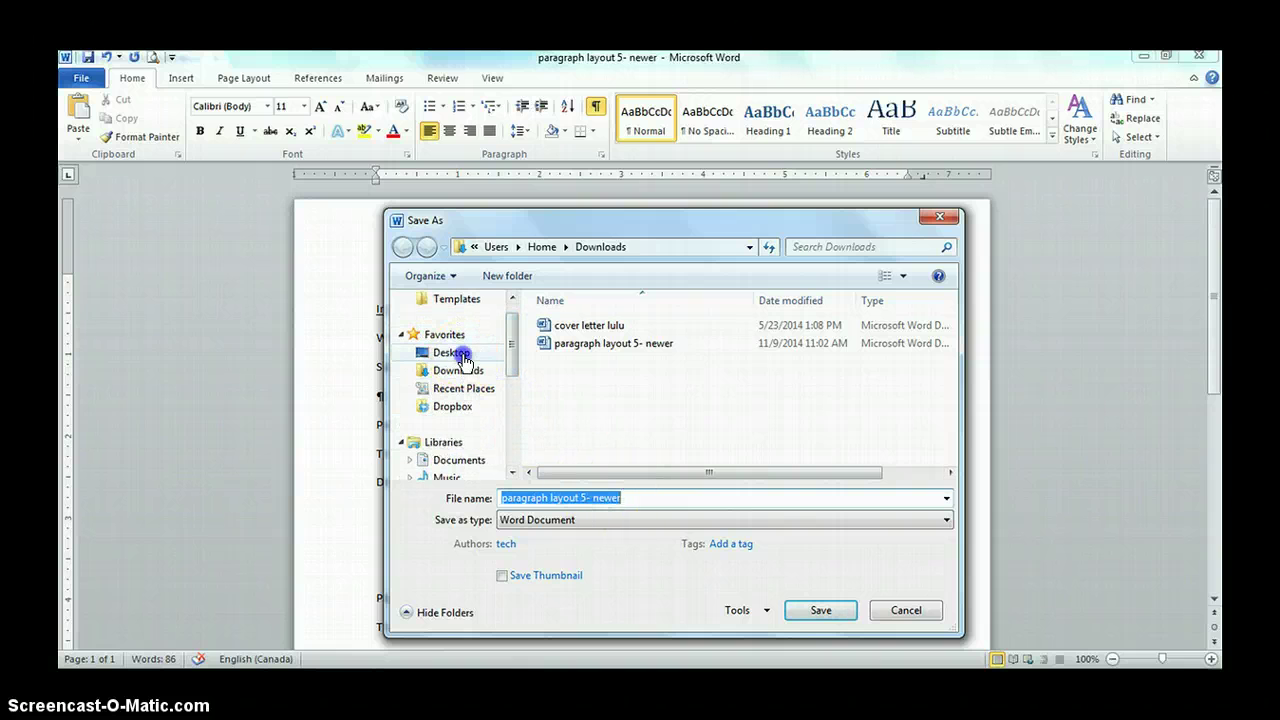
pyautogui.click(460, 356)
pyautogui.click(585, 499)
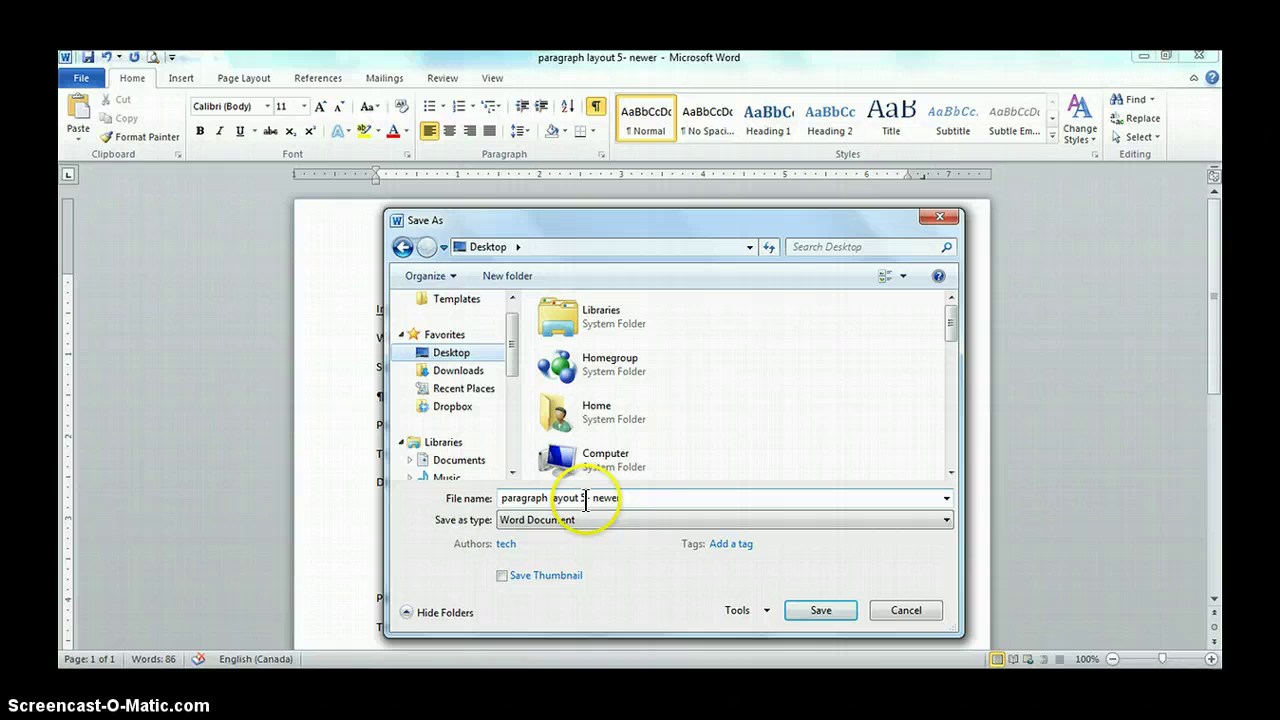
pyautogui.hotkey('ctrl', 'a')
pyautogui.click(645, 495)
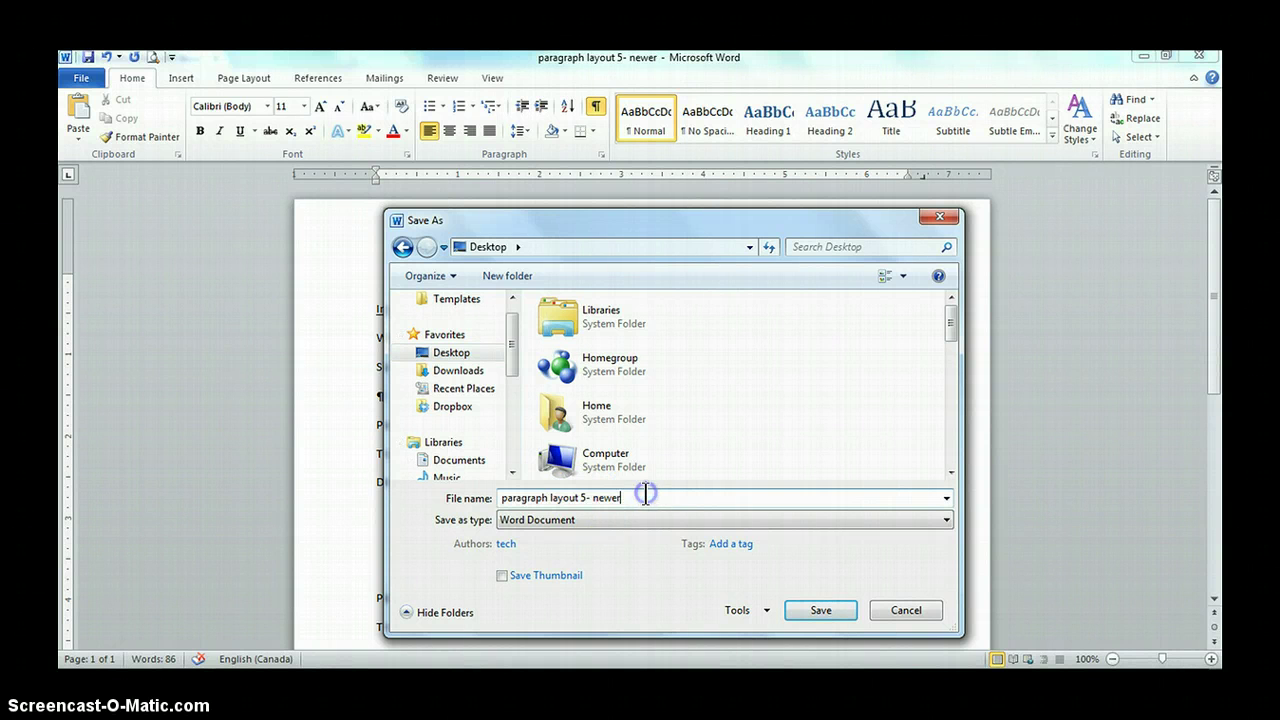
pyautogui.press('BackSpace')
pyautogui.press('BackSpace')
pyautogui.press('BackSpace')
pyautogui.press('BackSpace')
pyautogui.press('BackSpace')
pyautogui.press('BackSpace')
pyautogui.press('BackSpace')
pyautogui.press('BackSpace')
pyautogui.write('6')
pyautogui.click(812, 611)
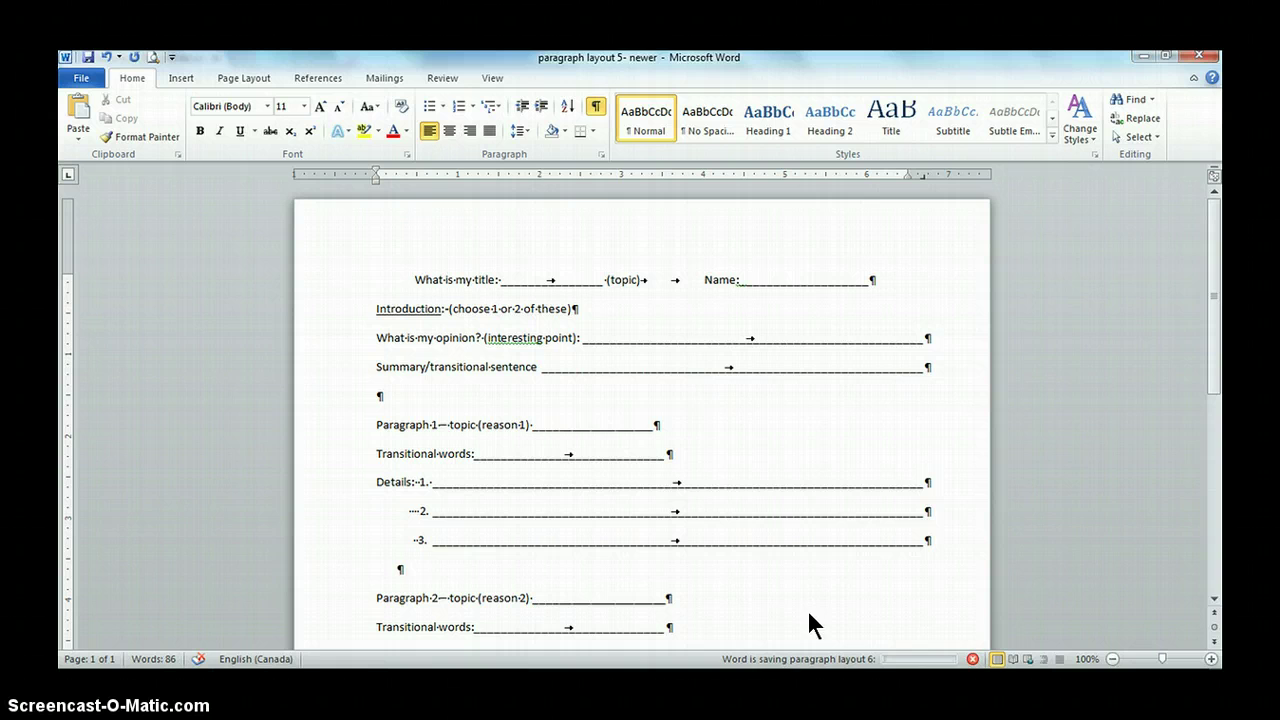
pyautogui.click(1204, 60)
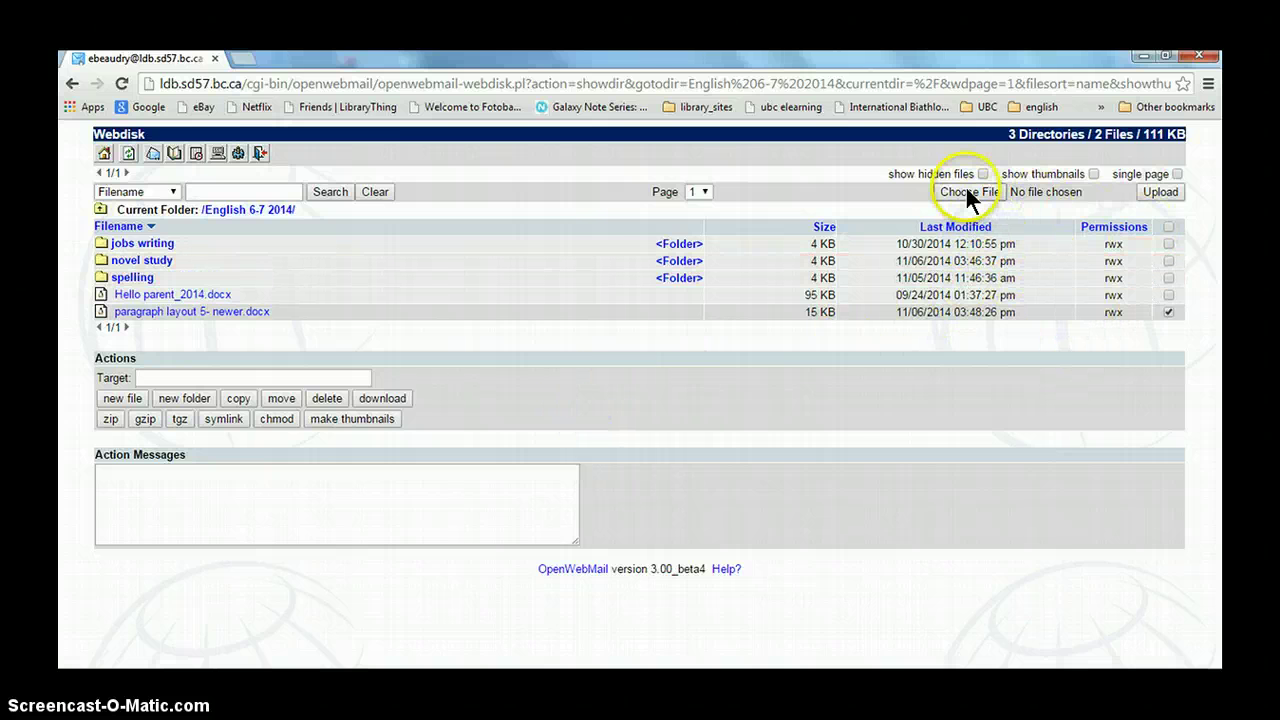
# Choose 'paragraph layout 6.docx' from the Desktop as the Webdisk upload file
pyautogui.click(967, 190)
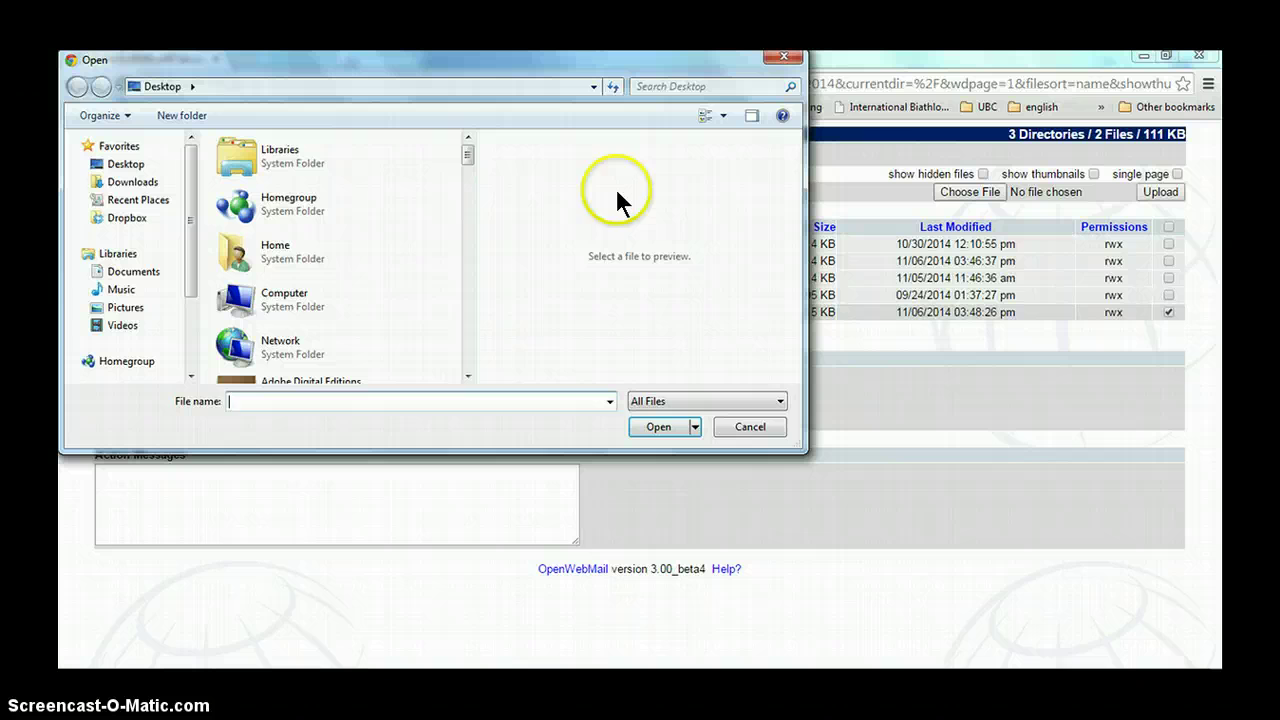
pyautogui.click(122, 164)
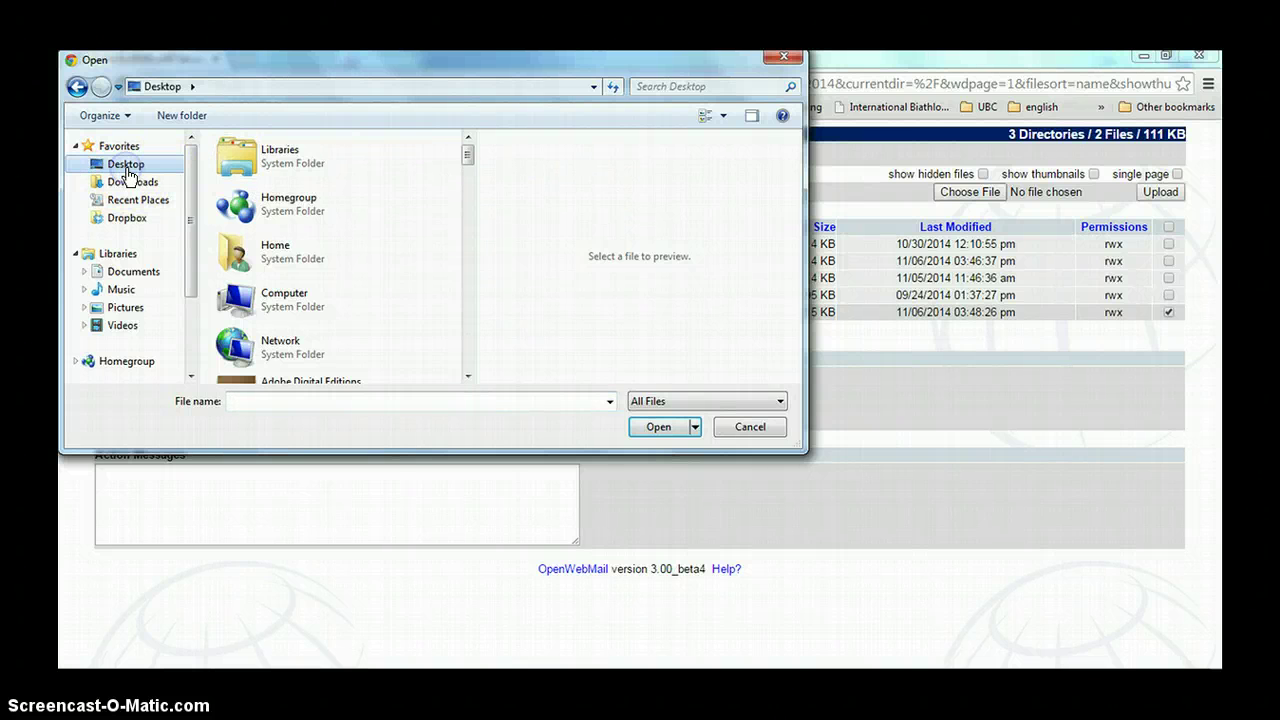
pyautogui.moveTo(466, 152); pyautogui.dragTo(465, 200)
pyautogui.moveTo(466, 212); pyautogui.dragTo(471, 314)
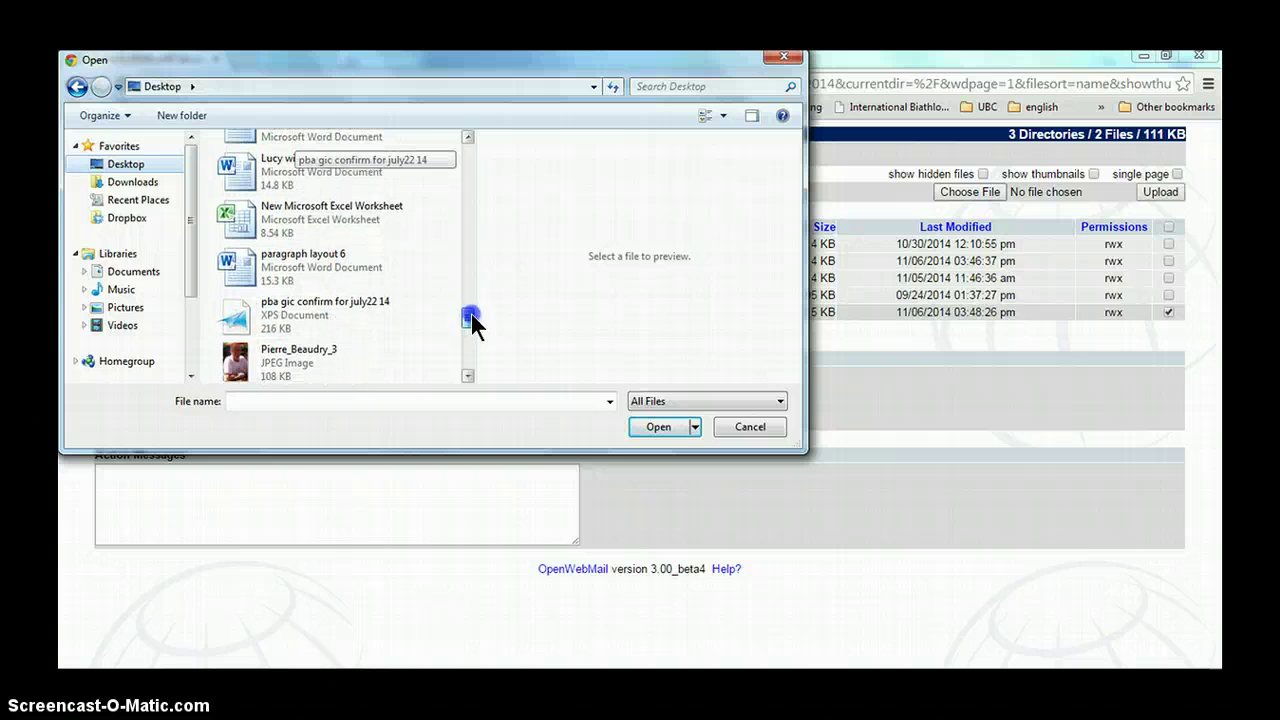
pyautogui.click(334, 260)
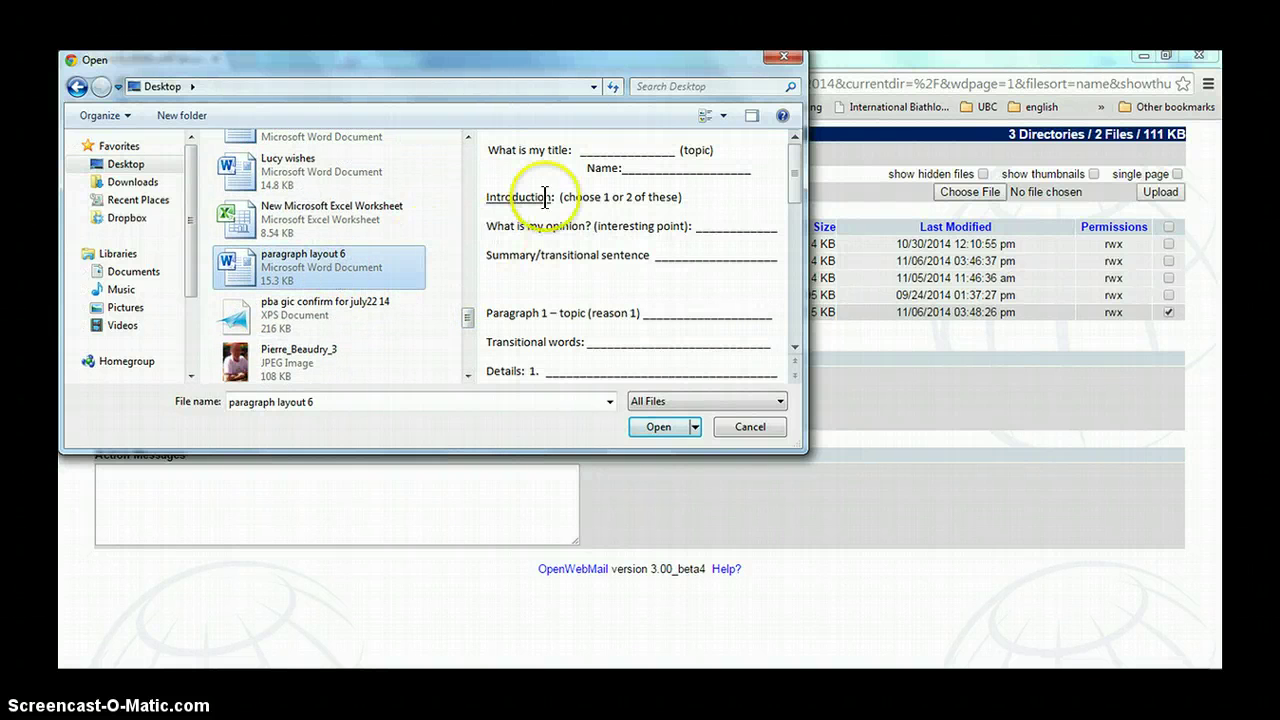
pyautogui.click(673, 427)
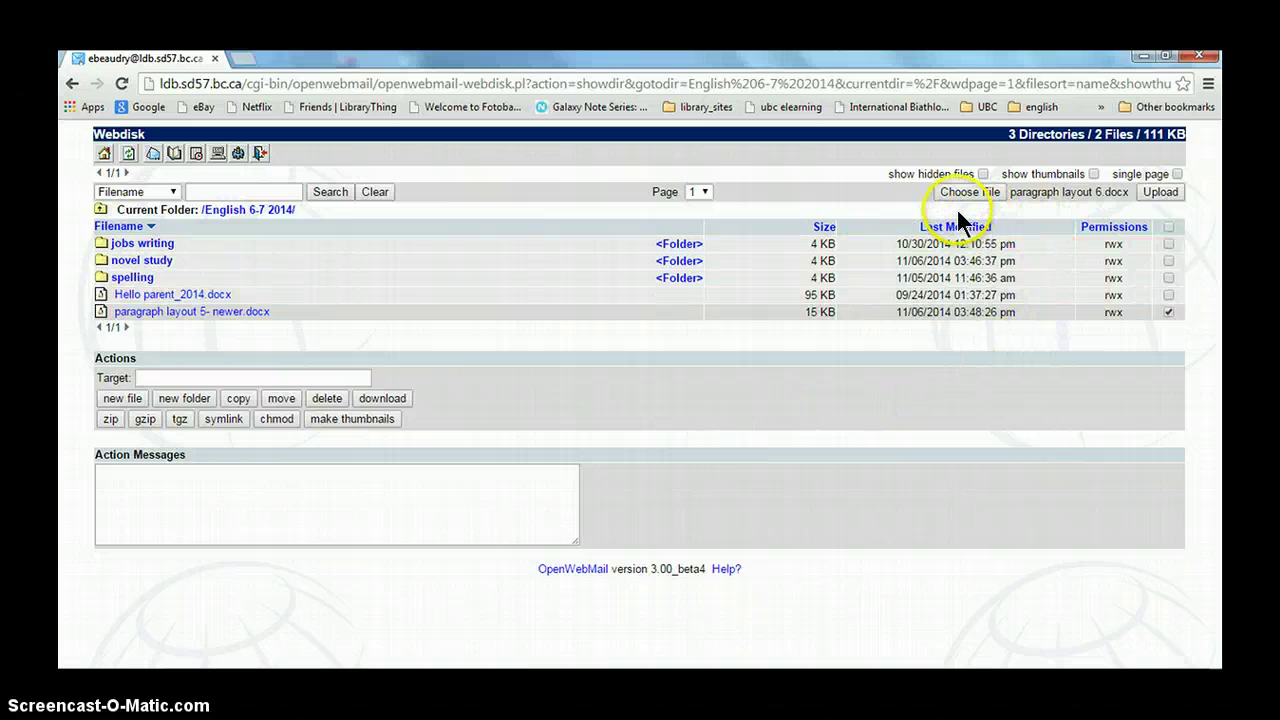
# Upload 'paragraph layout 6.docx' into the English 6-7 2014 folder
pyautogui.click(1170, 193)
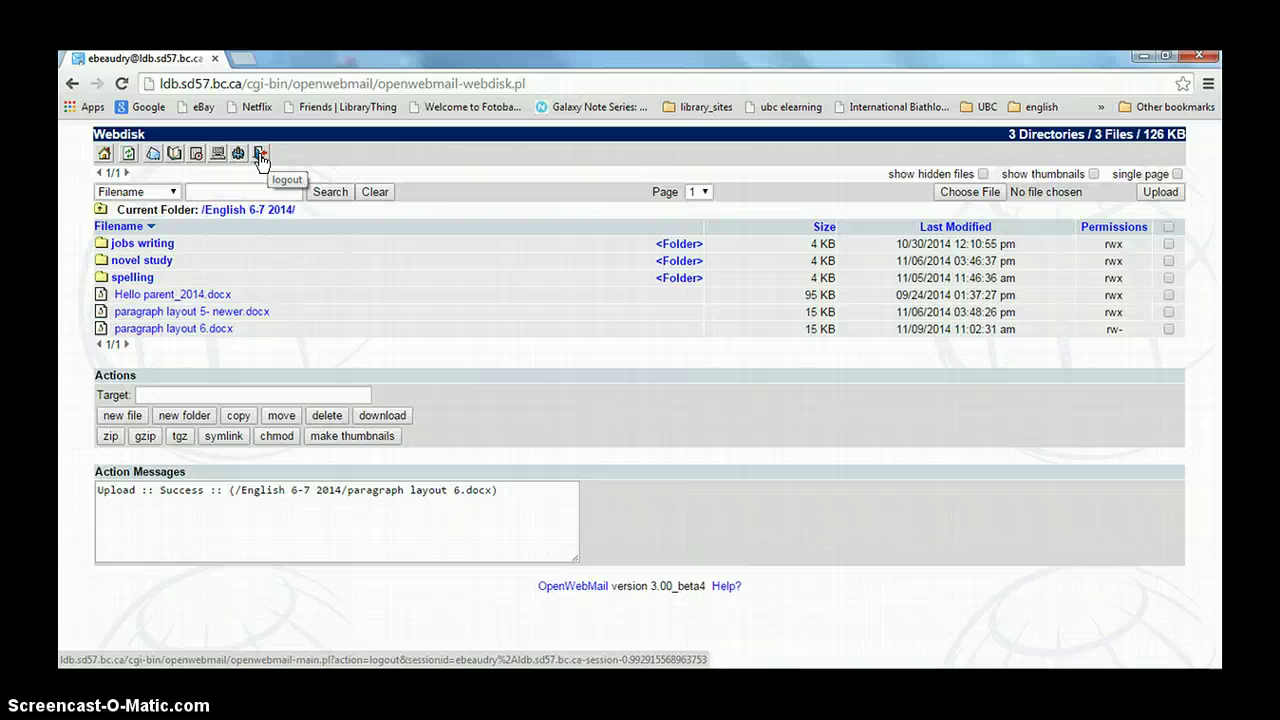
# Log out of OpenWebMail from the Webdisk toolbar and exit to the logout confirmation page
pyautogui.click(261, 156)
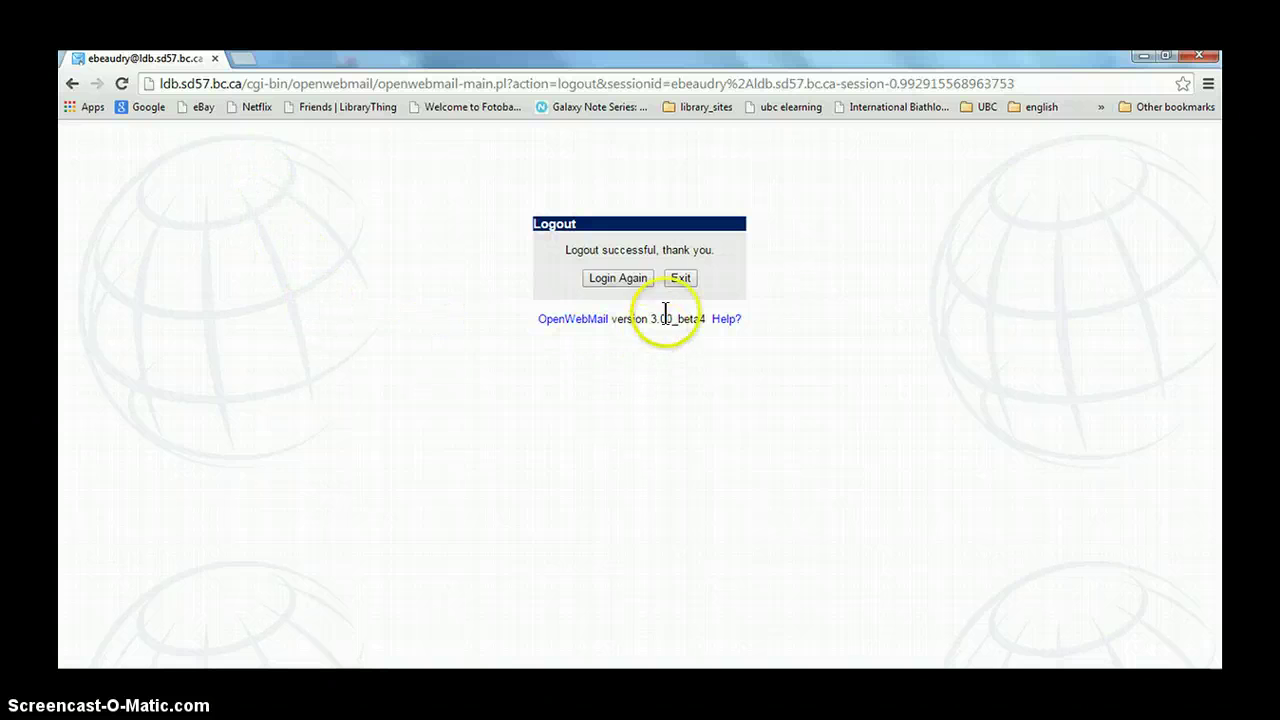
pyautogui.click(681, 278)
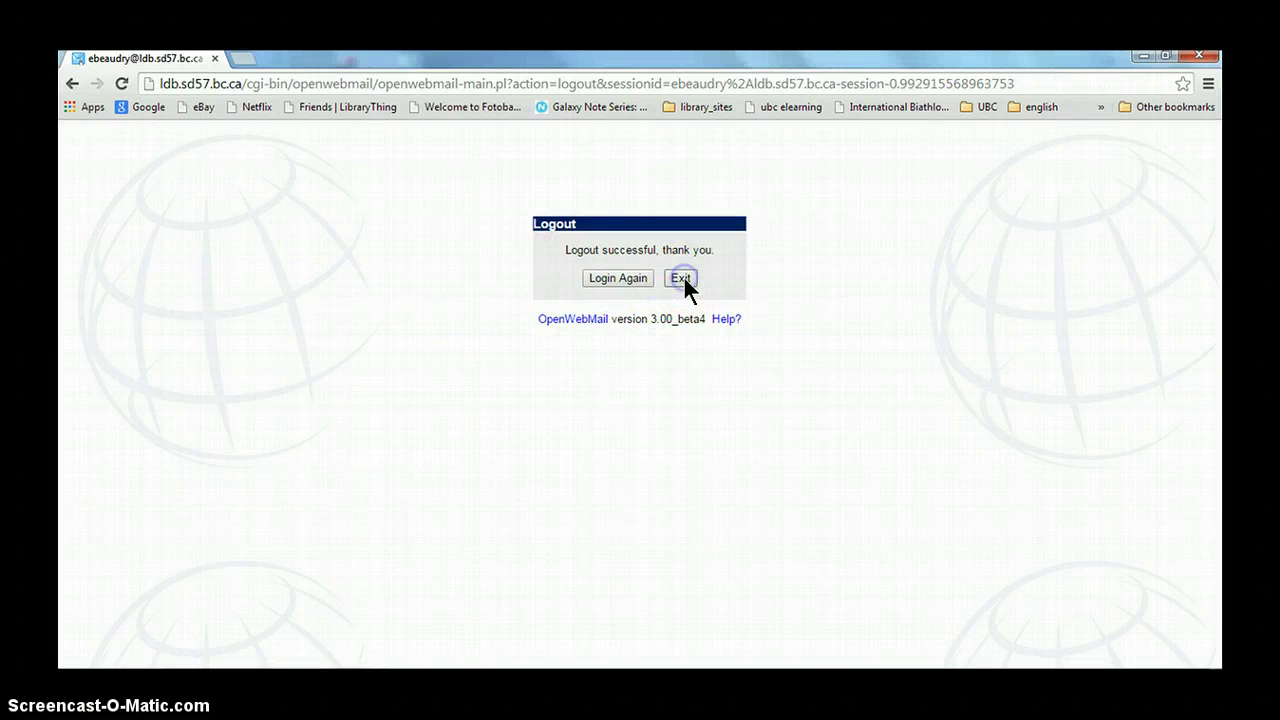